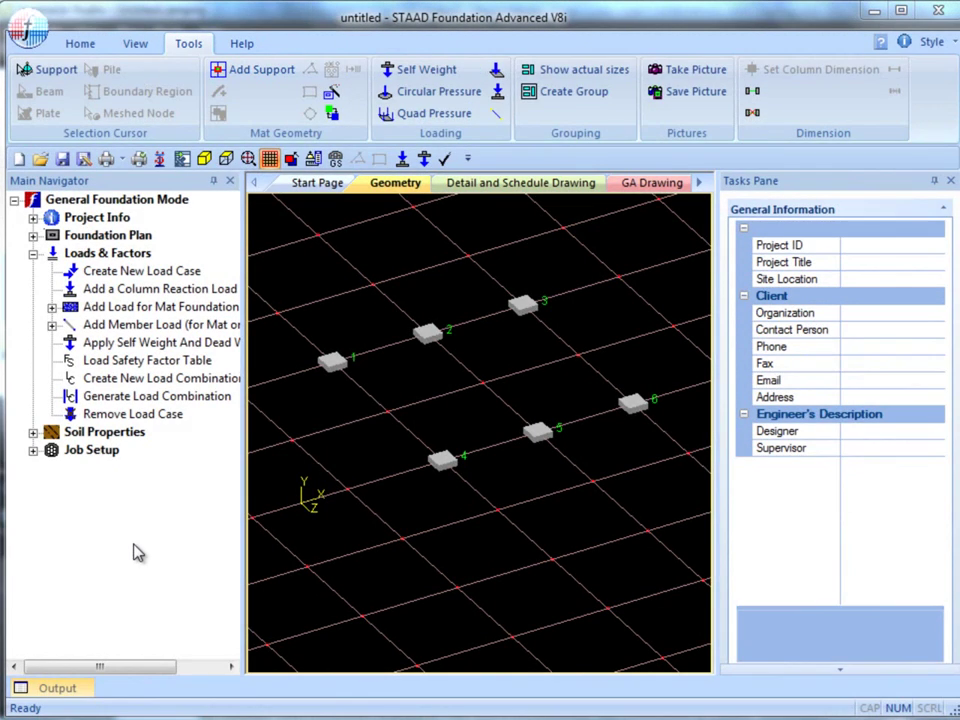
Step: Create a primary load case titled windx with the Wind X loading type
left_click(120, 273)
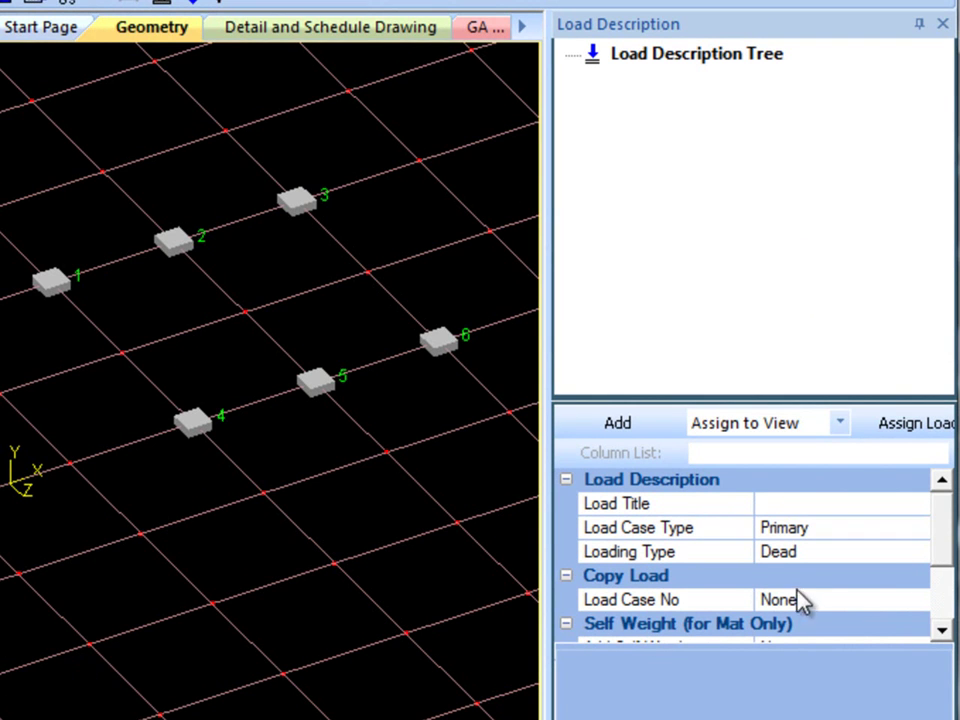
left_click(923, 556)
left_click(921, 556)
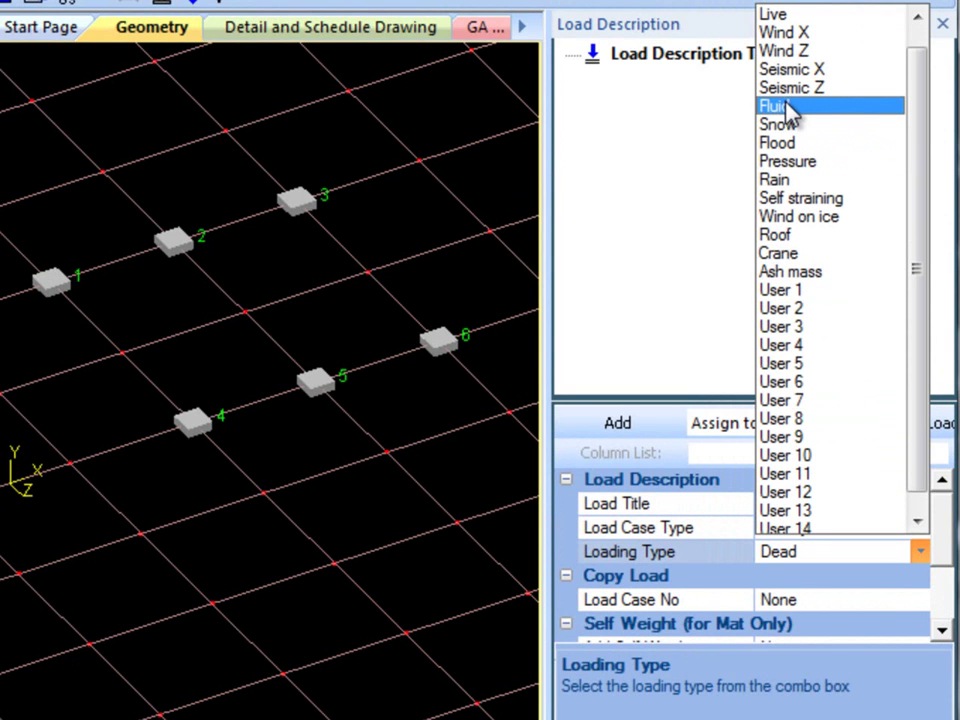
left_click(789, 32)
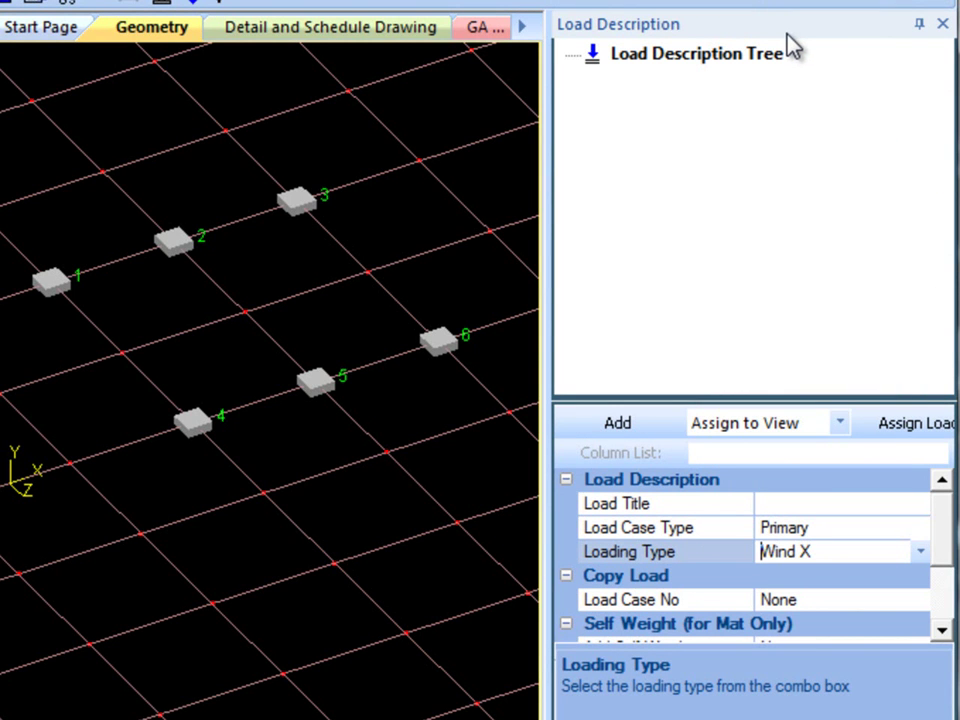
left_click(779, 503)
type("windx")
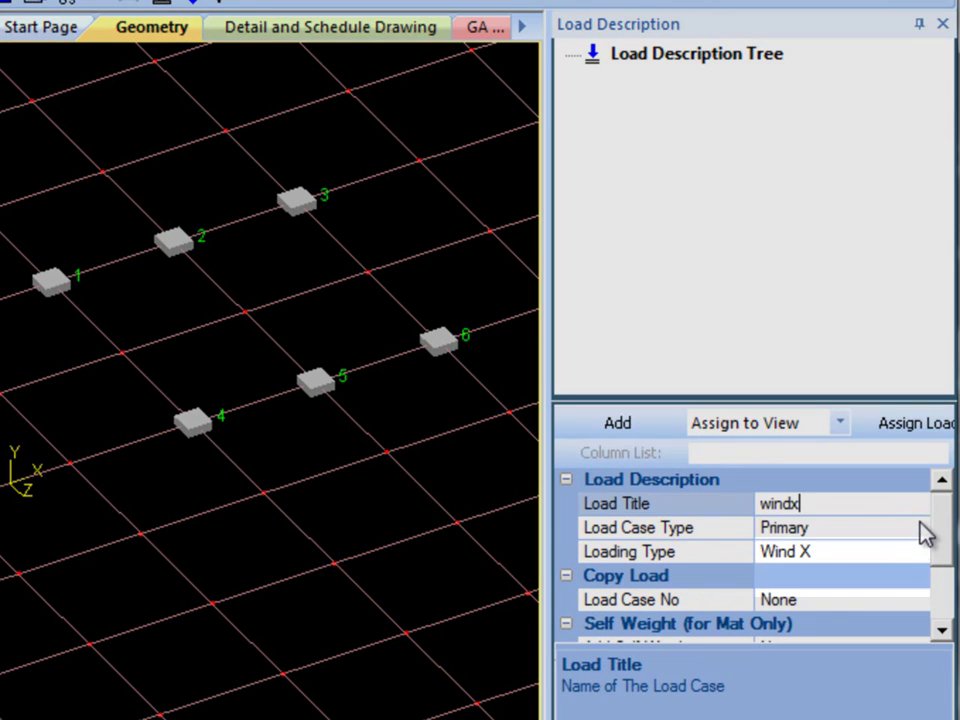
left_click(924, 530)
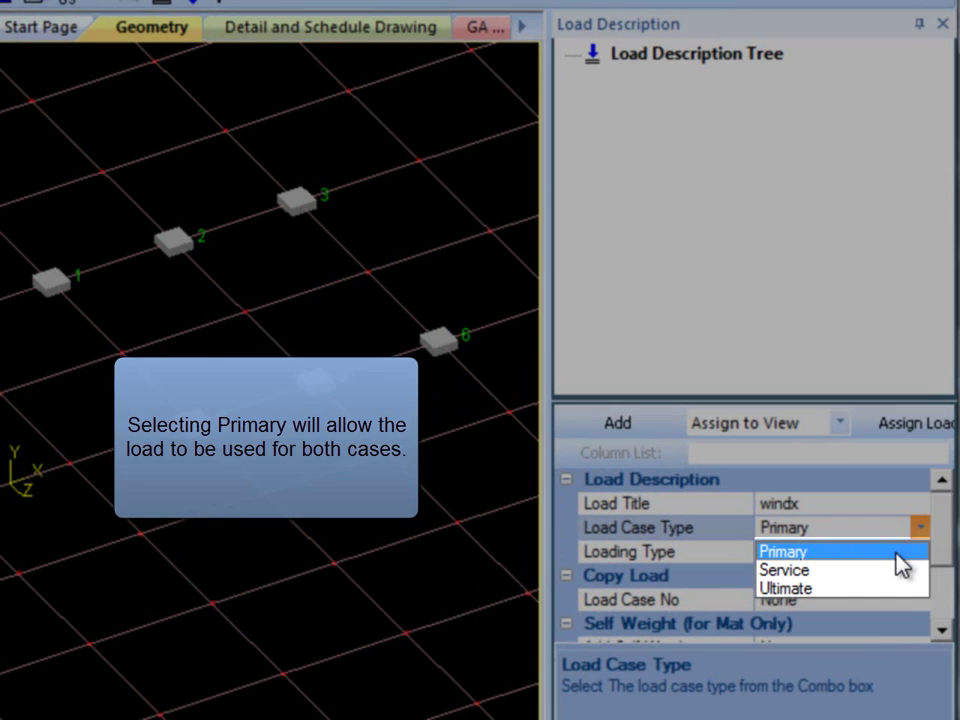
left_click(896, 553)
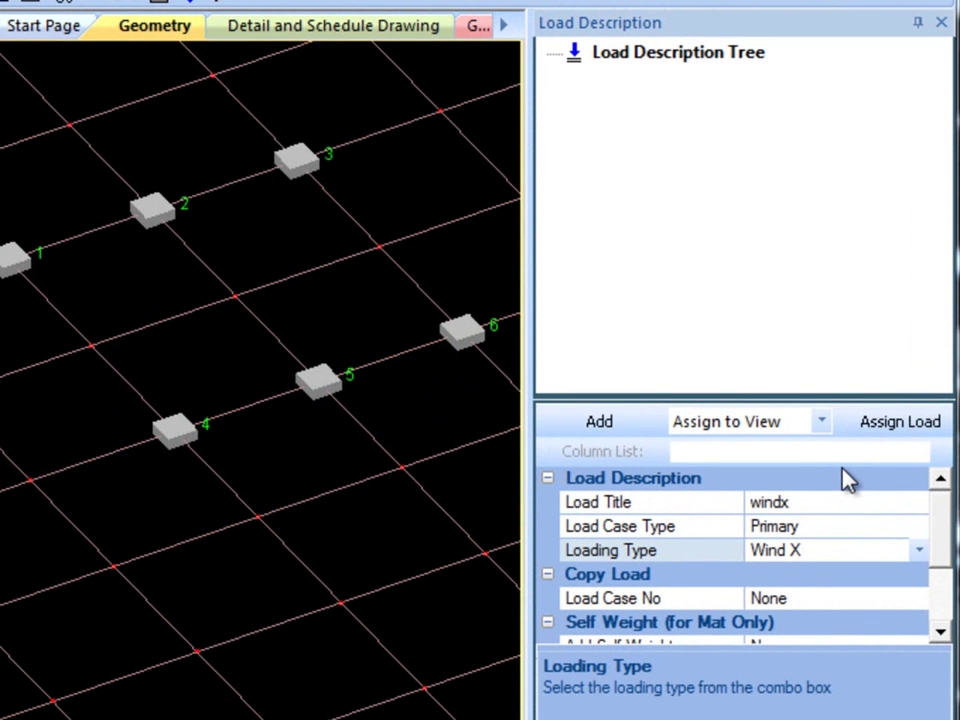
Step: Add the windx case, then add a Dead load case titled dead
left_click(611, 424)
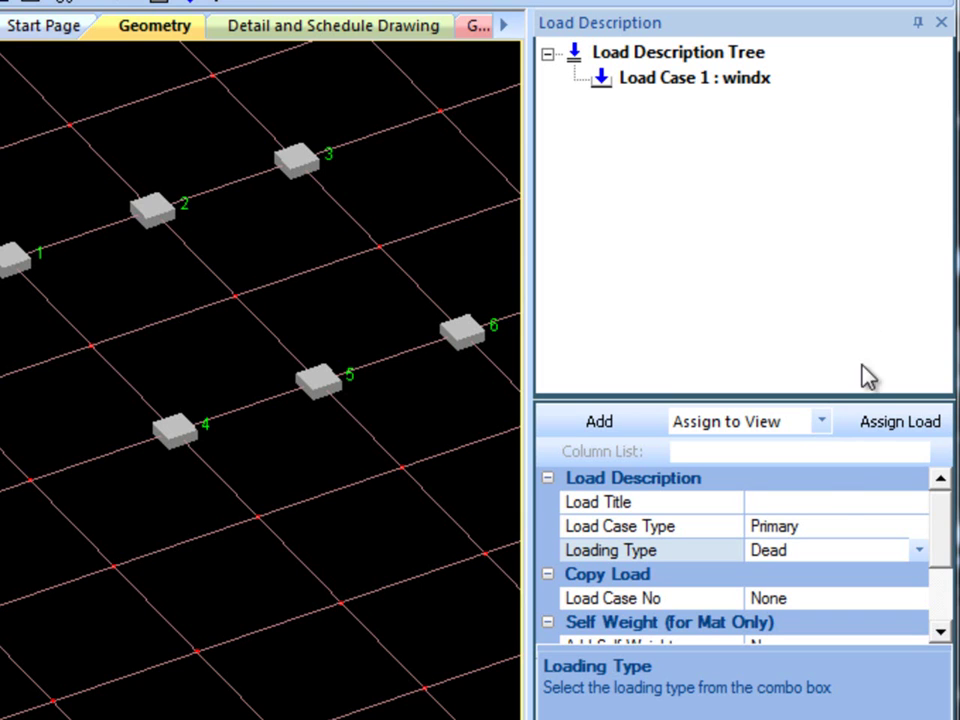
left_click(827, 502)
type("dead")
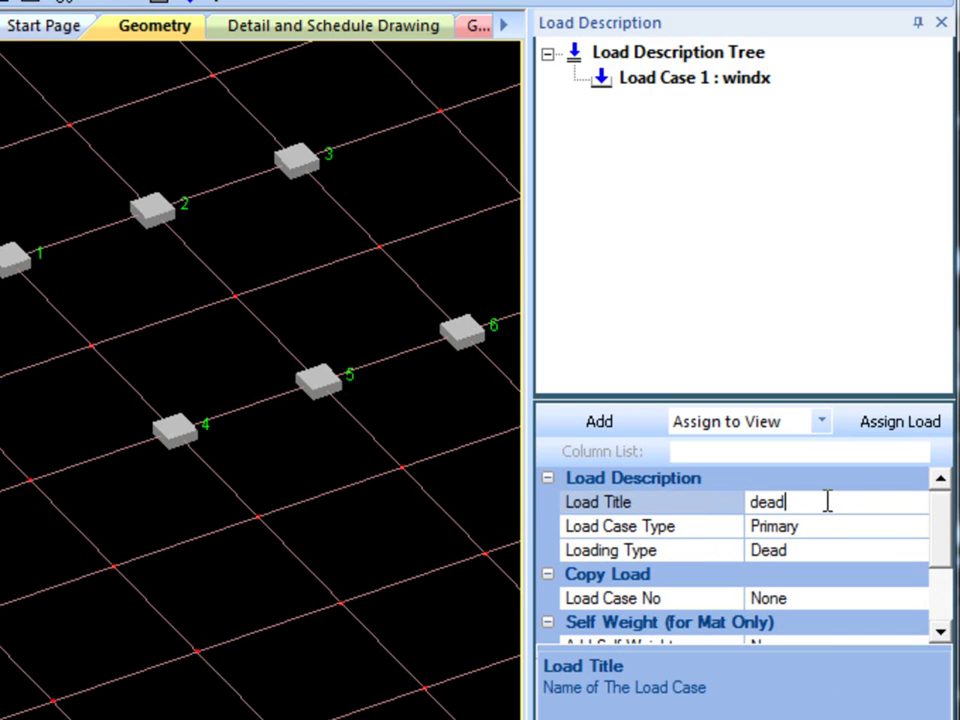
left_click(624, 428)
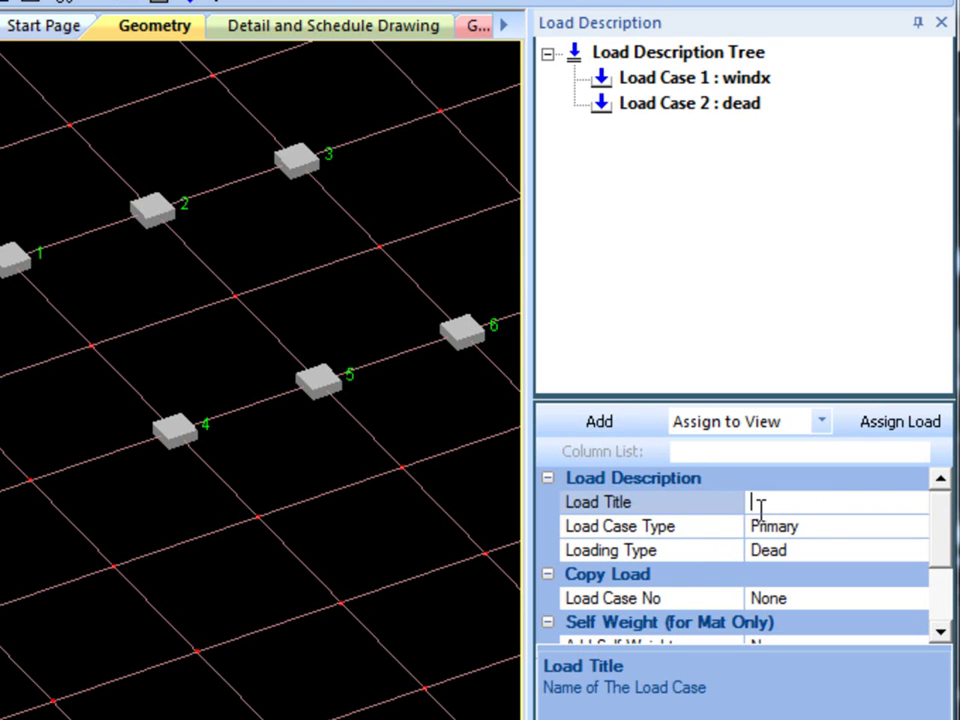
Step: Add a load case titled live with the Live loading type
type("live")
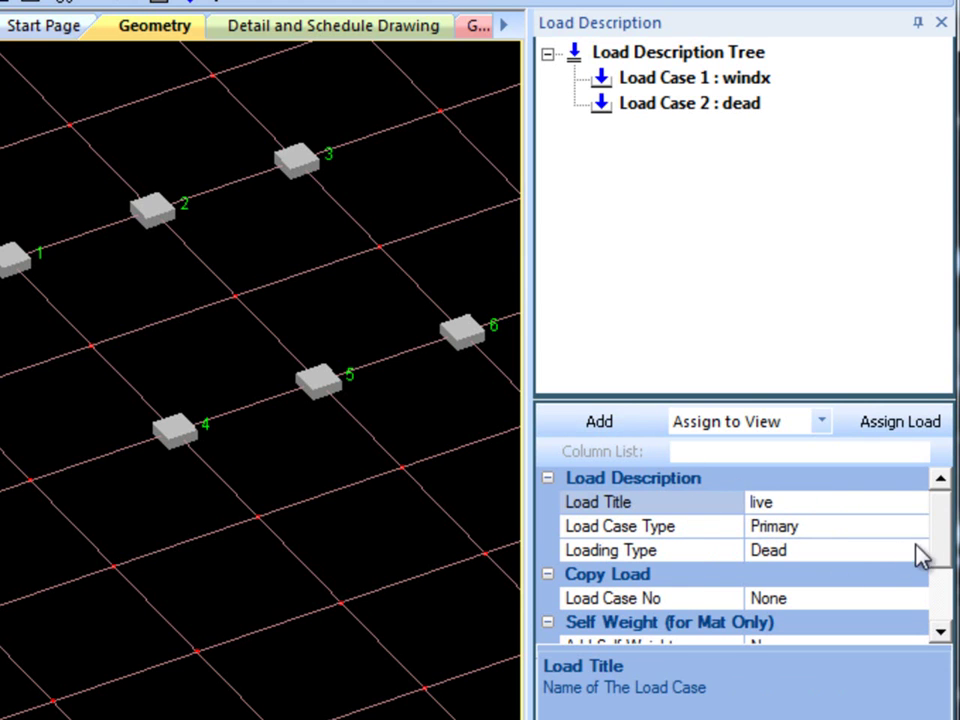
left_click(920, 550)
left_click(800, 32)
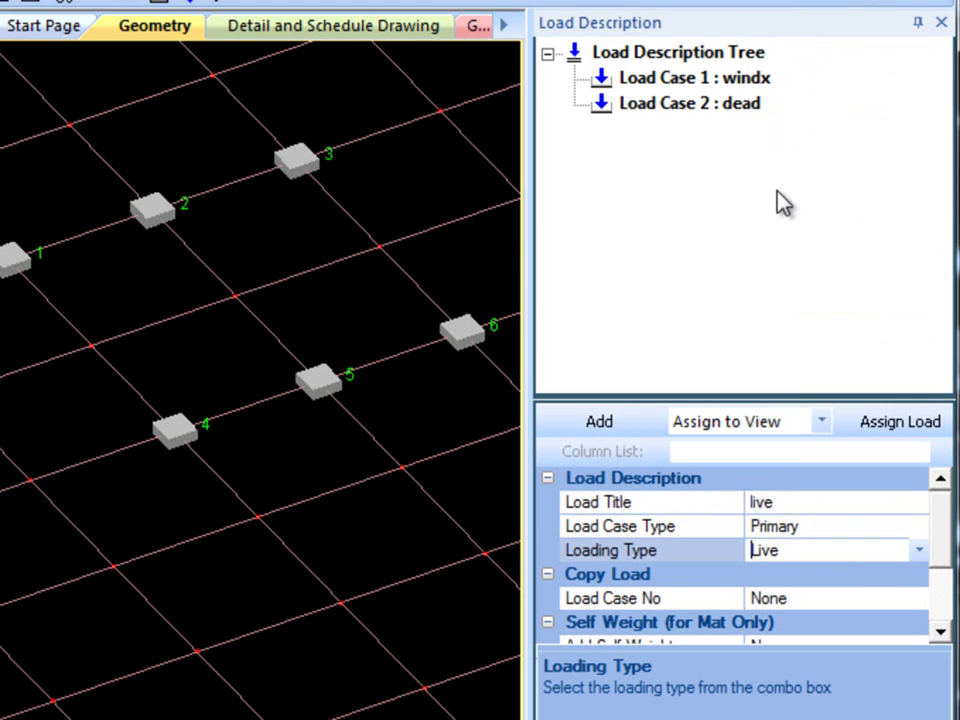
left_click(592, 432)
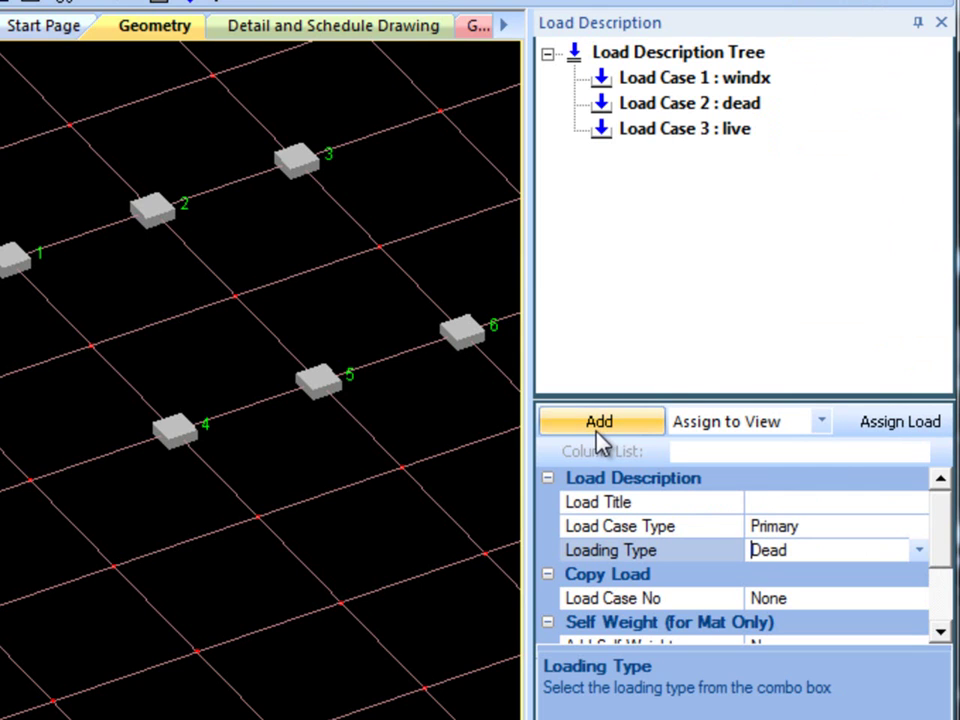
Step: Add a column reaction of Fx 50 kip to the windx load case
right_click(710, 78)
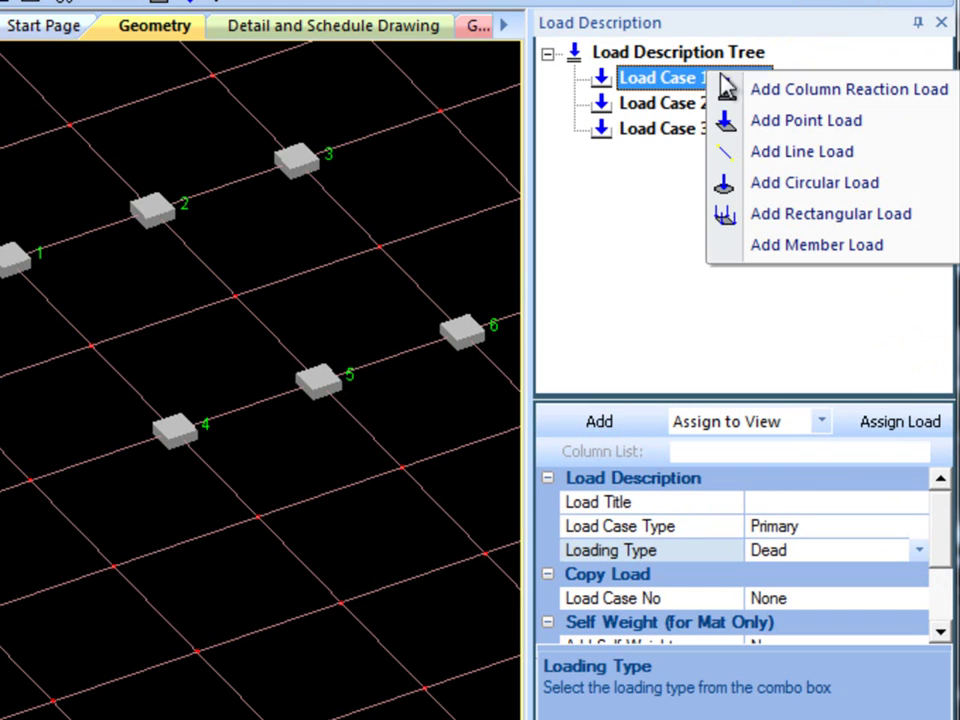
left_click(802, 96)
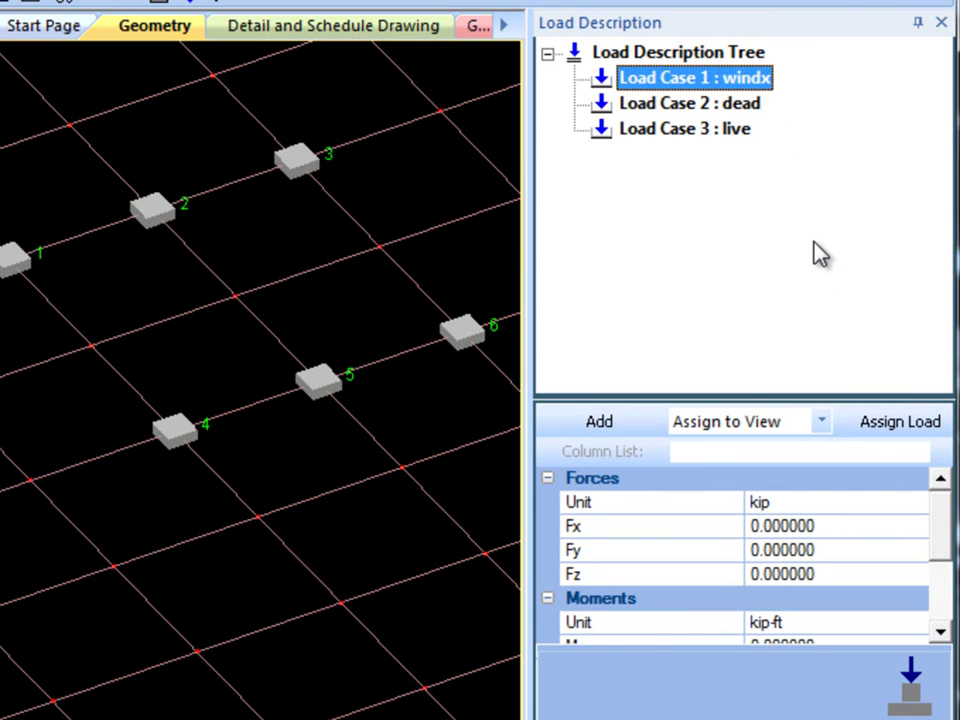
left_click(823, 525)
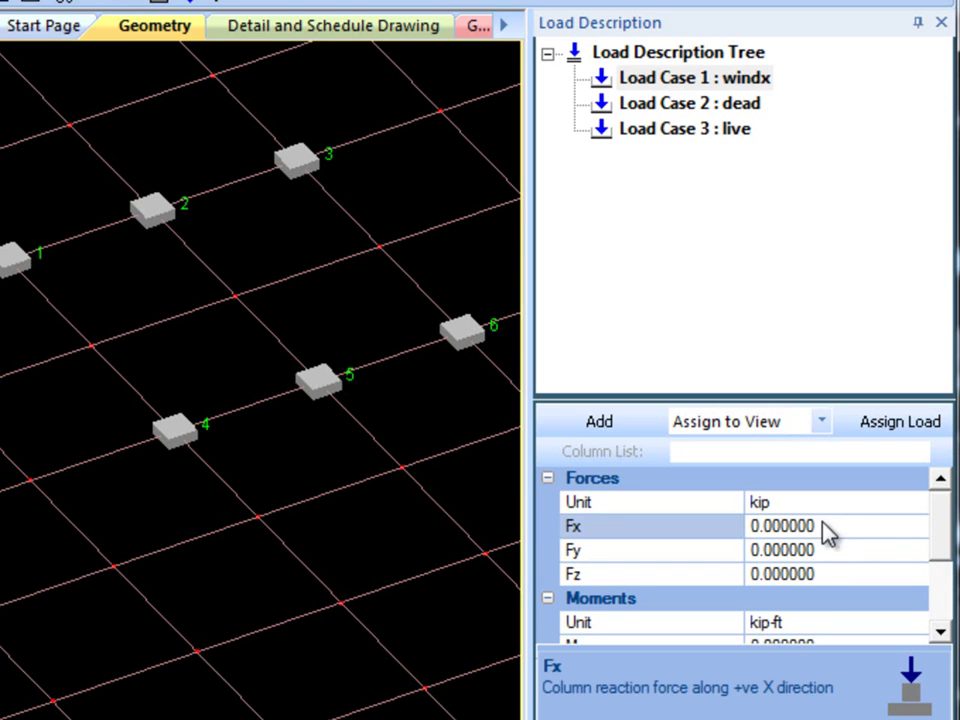
left_click_drag(823, 525, 620, 528)
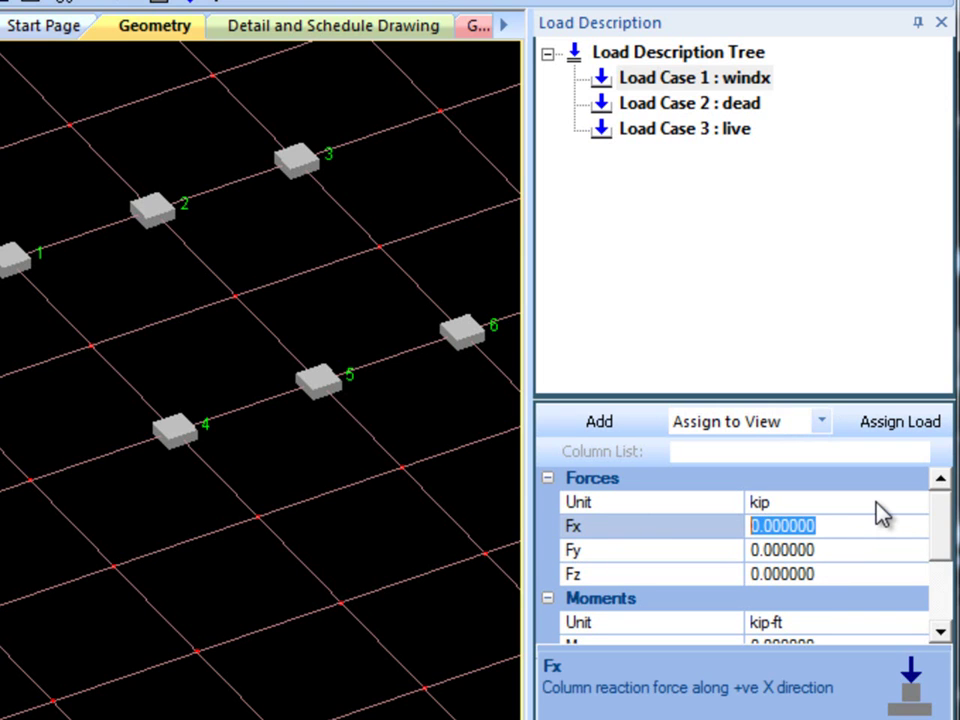
type("50")
key("Return")
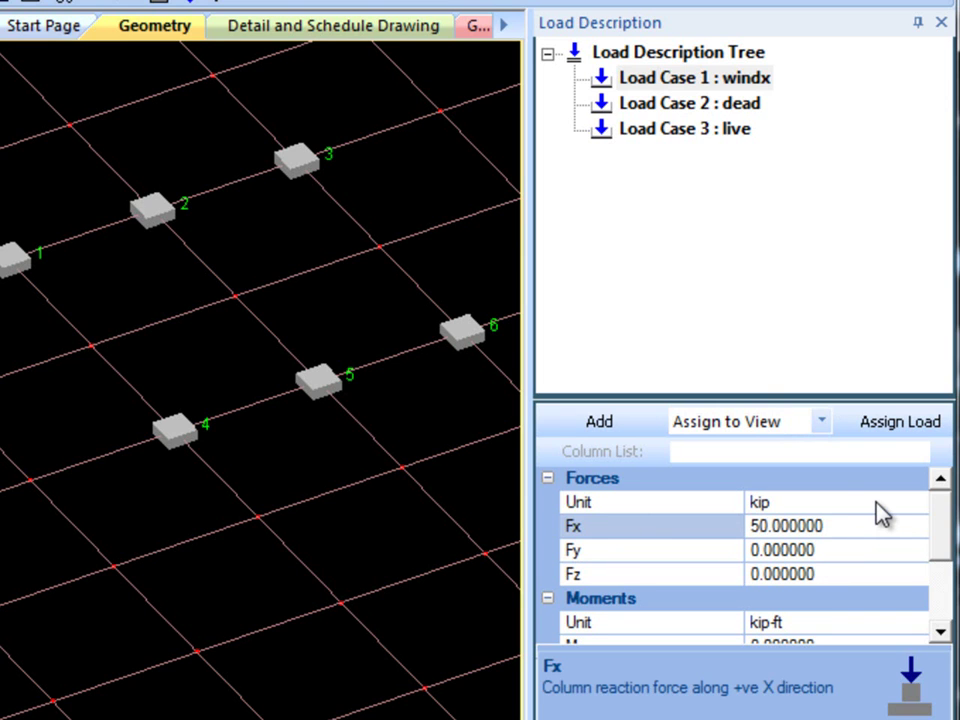
left_click(627, 428)
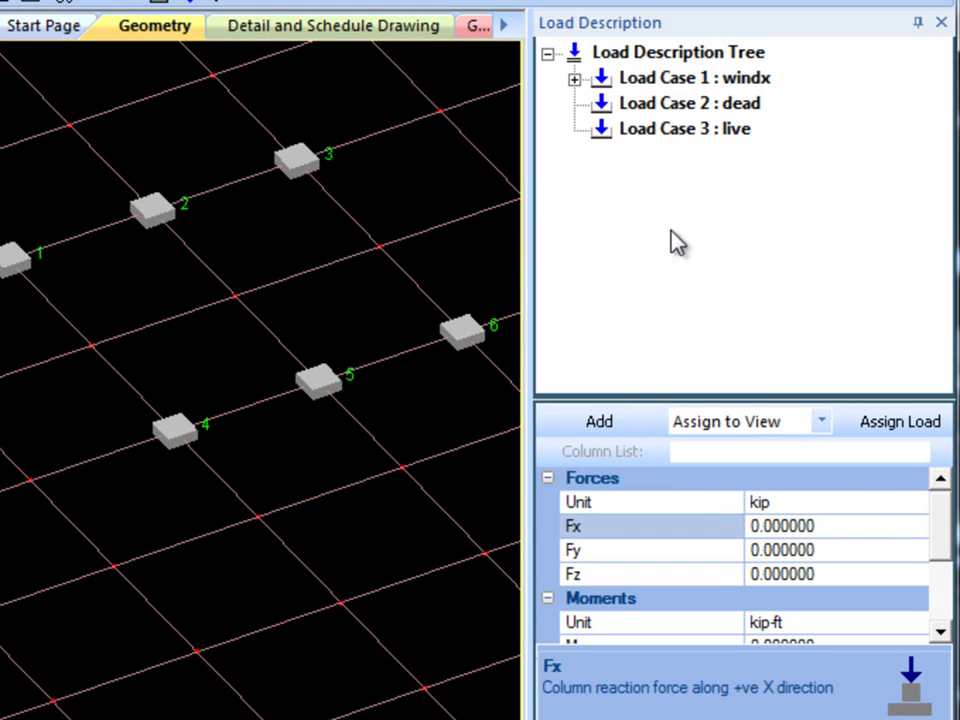
Step: Add a column reaction of Fy -300 kip to the dead load case
right_click(655, 105)
left_click(735, 122)
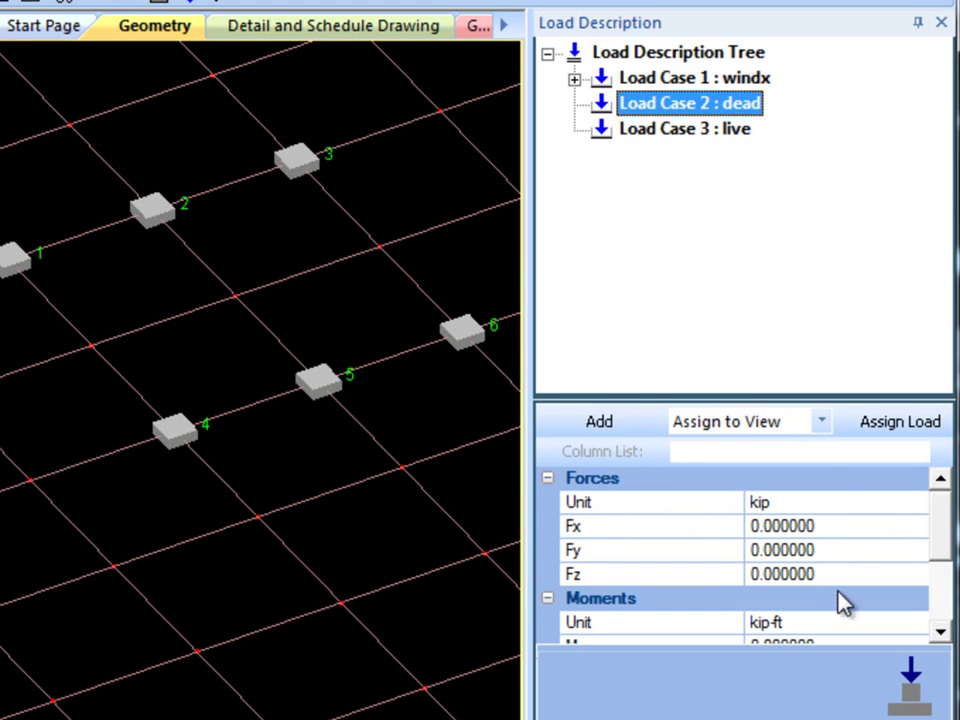
left_click(831, 556)
left_click(714, 548)
type("-300")
key("Return")
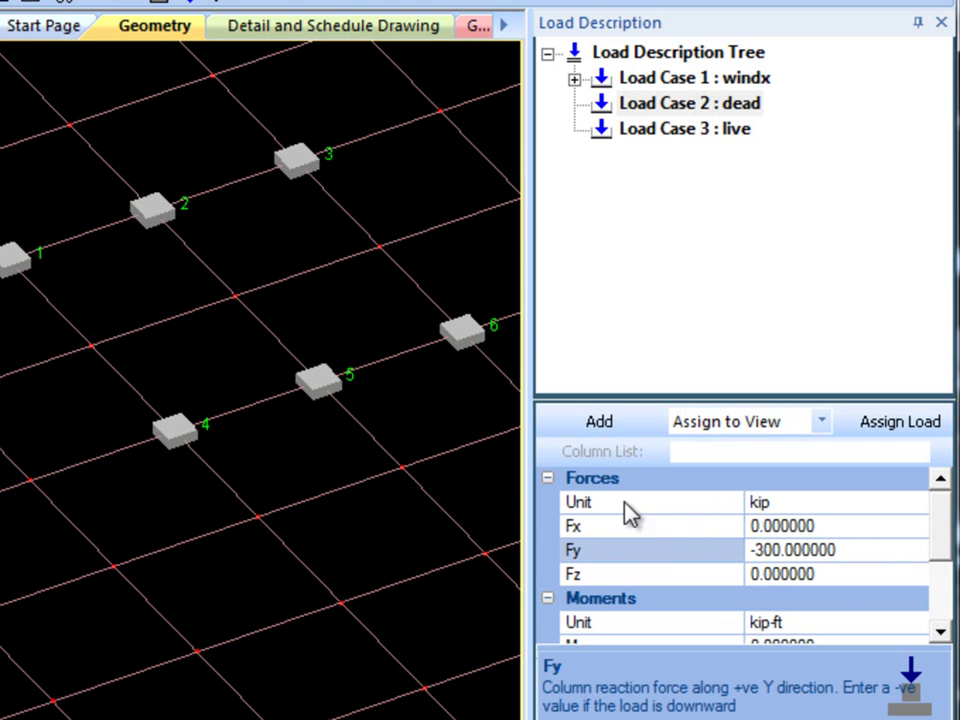
left_click(619, 430)
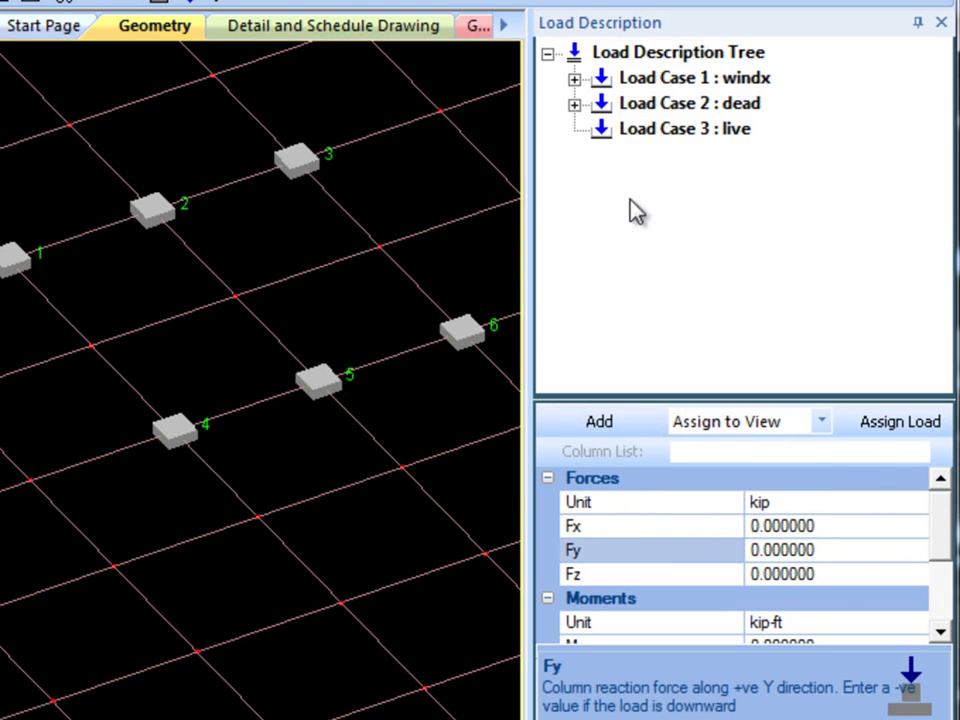
Step: Add a column reaction of Fy -60 kip to the live load case
right_click(660, 135)
left_click(709, 148)
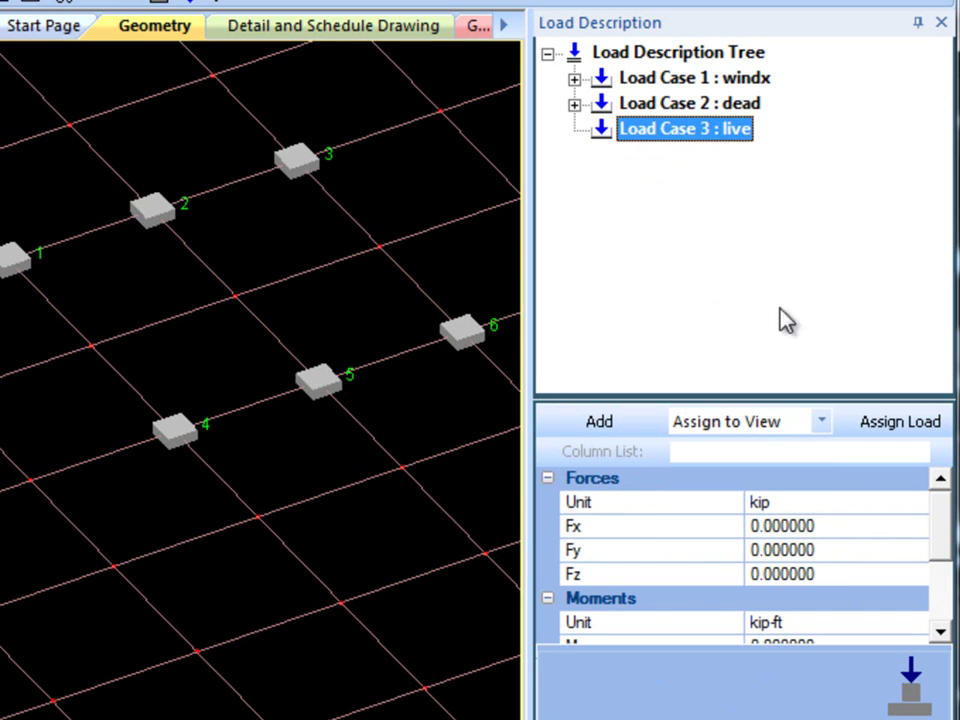
left_click(828, 553)
key("ctrl+a")
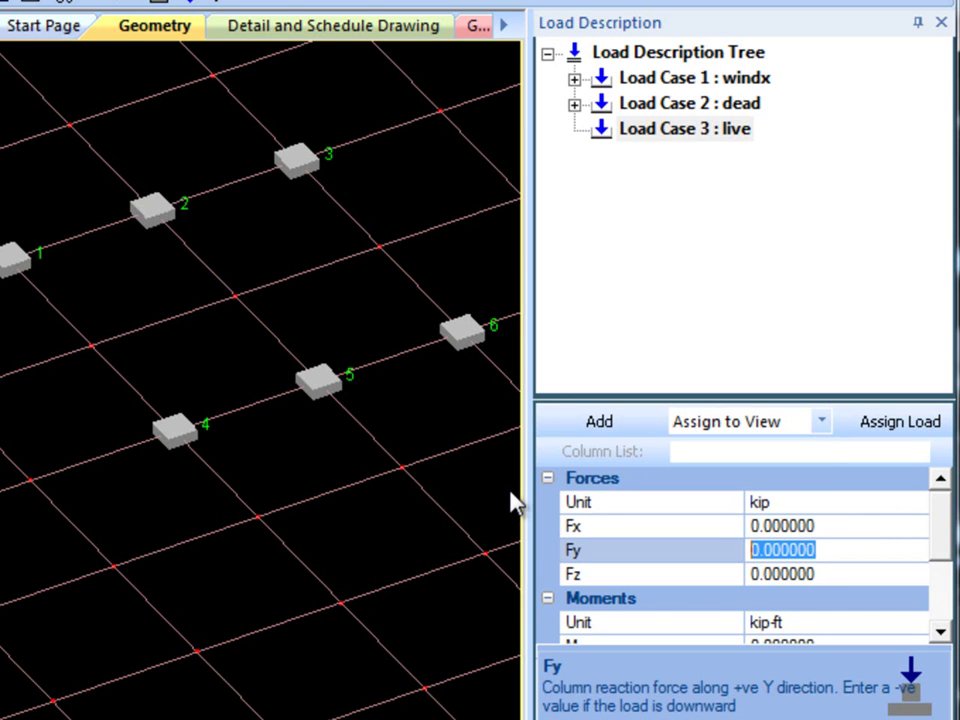
type("-60")
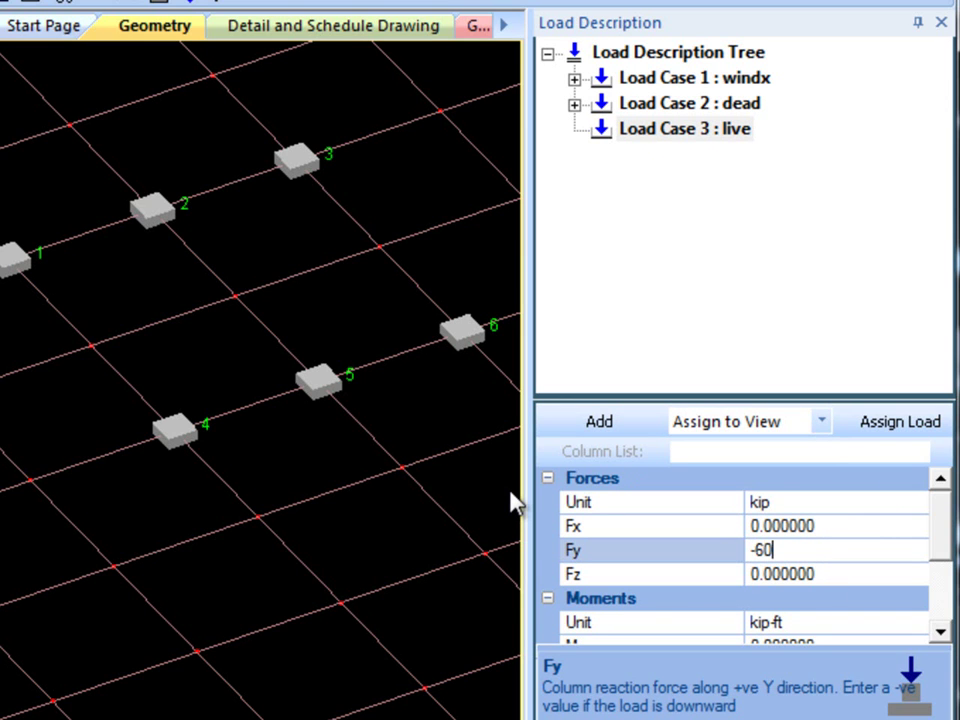
key("Return")
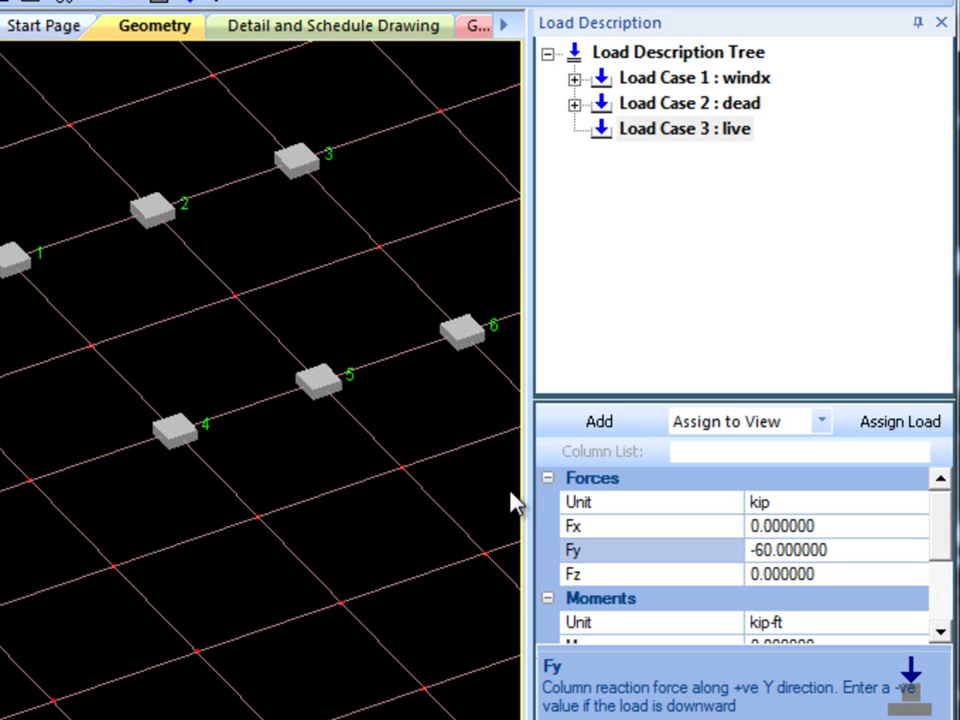
left_click(627, 425)
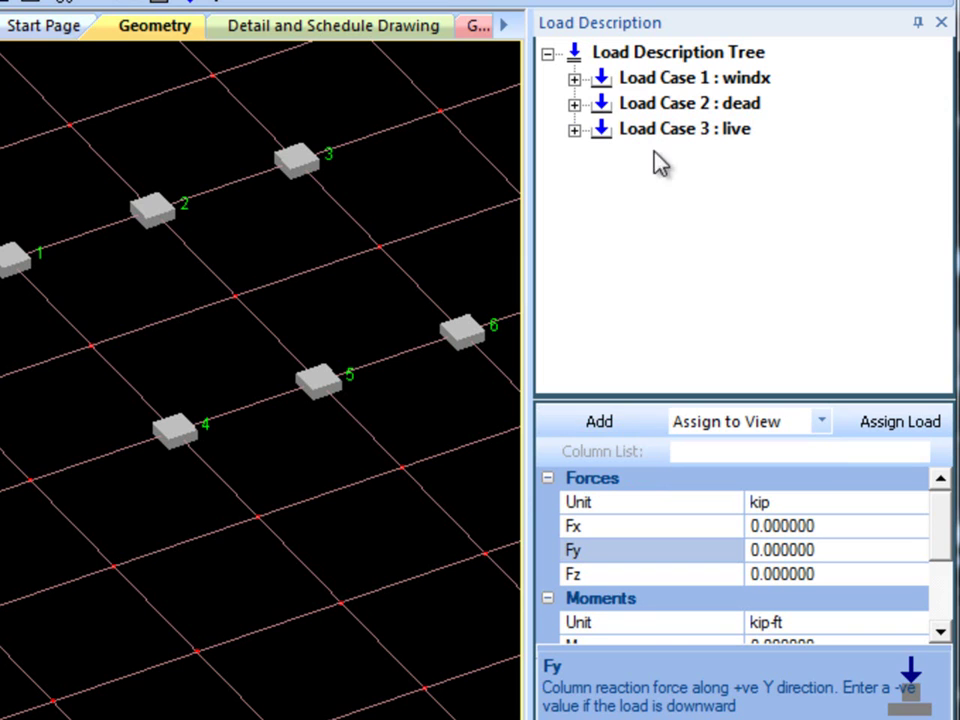
Step: Assign the windx Fx 50, dead Fy -300 and live Fy -60 reactions to all columns
left_click(575, 79)
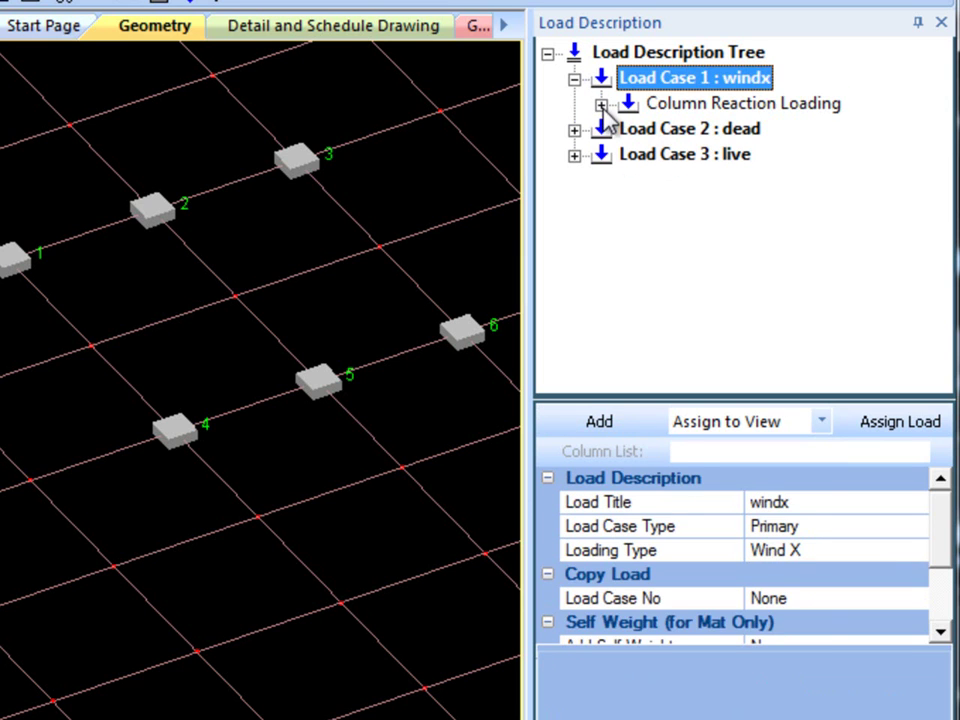
left_click(602, 104)
left_click(718, 130)
left_click(885, 422)
left_click(575, 156)
left_click(602, 181)
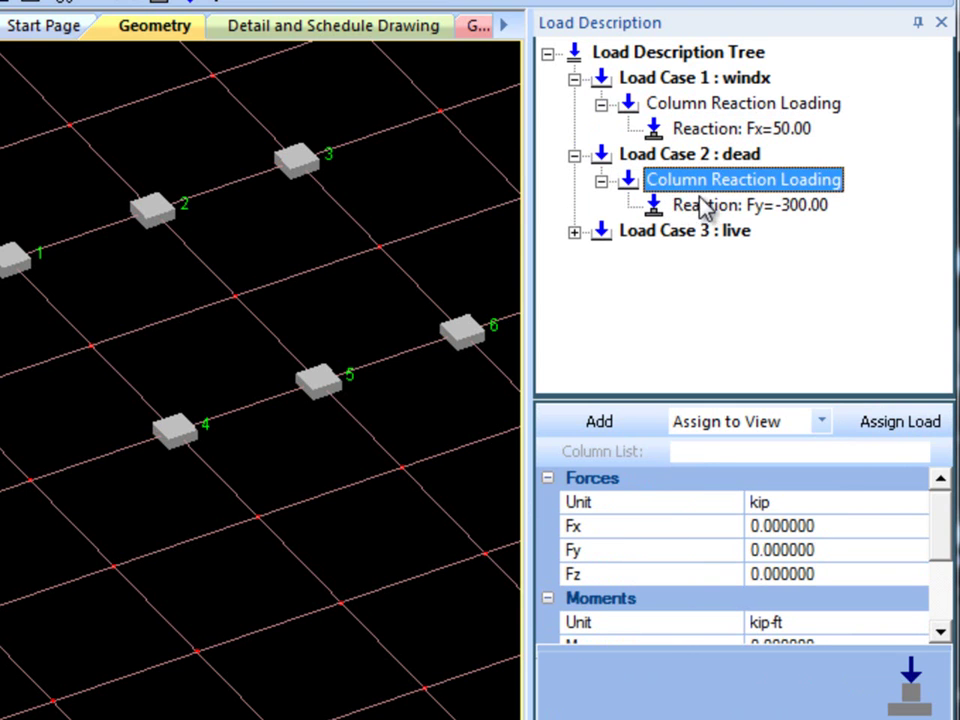
left_click(714, 206)
left_click(880, 424)
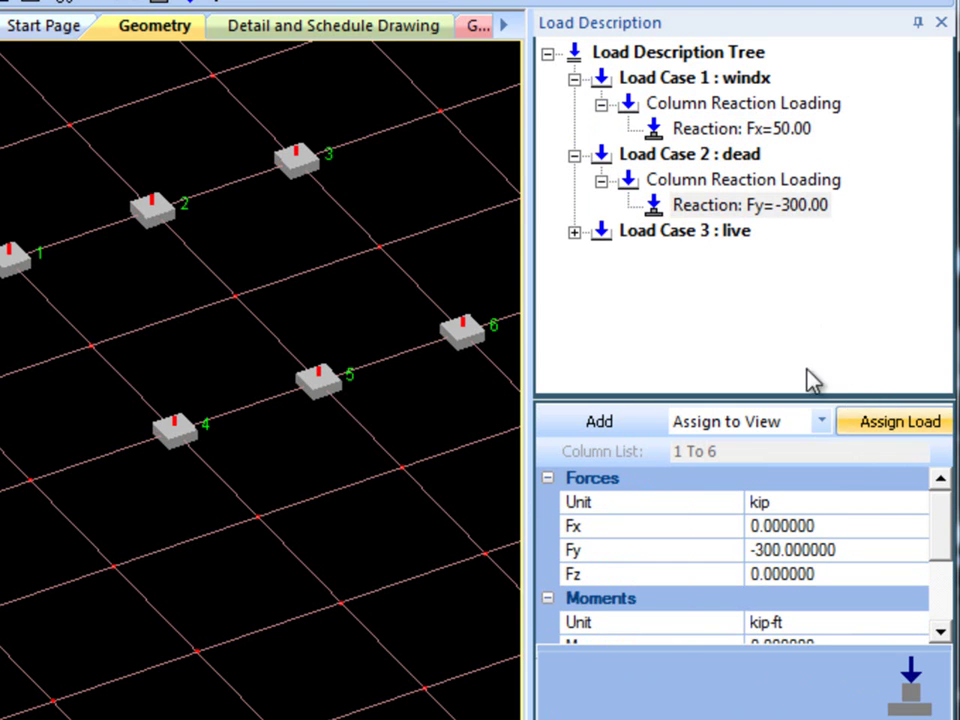
left_click(575, 232)
left_click(604, 258)
left_click(712, 284)
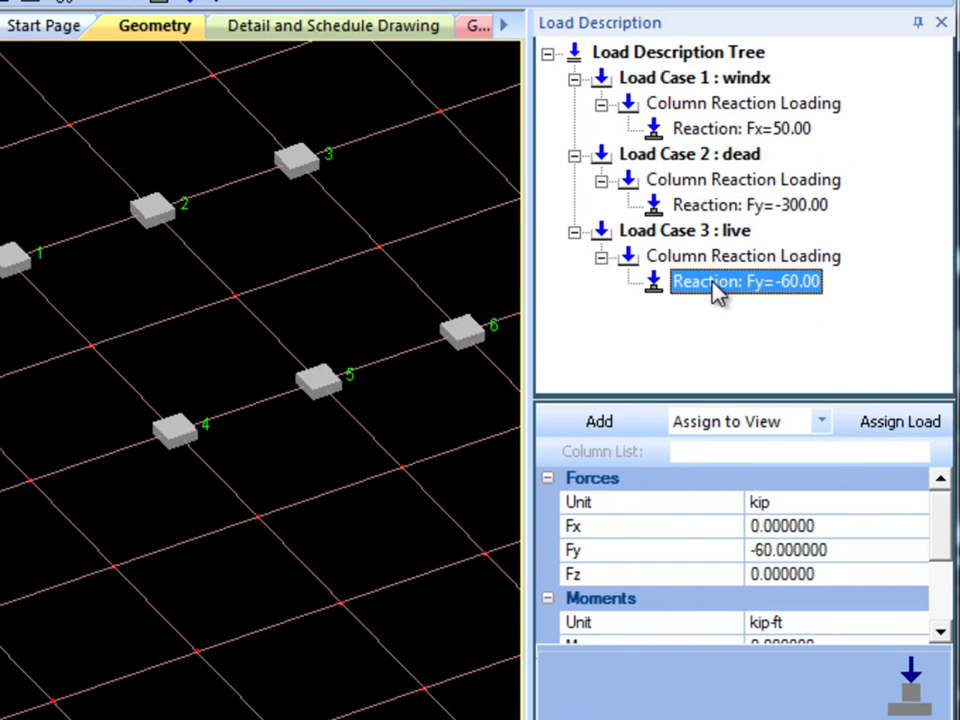
left_click(893, 424)
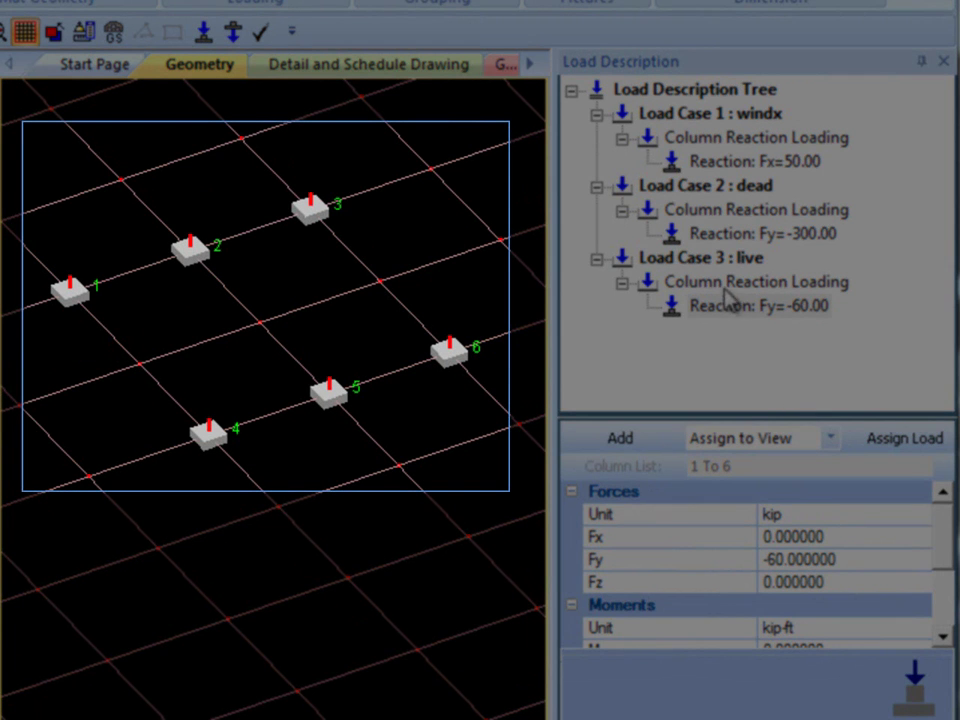
Step: Display the live, dead and windx loads on the footings to check them
left_click(718, 256)
left_click(714, 188)
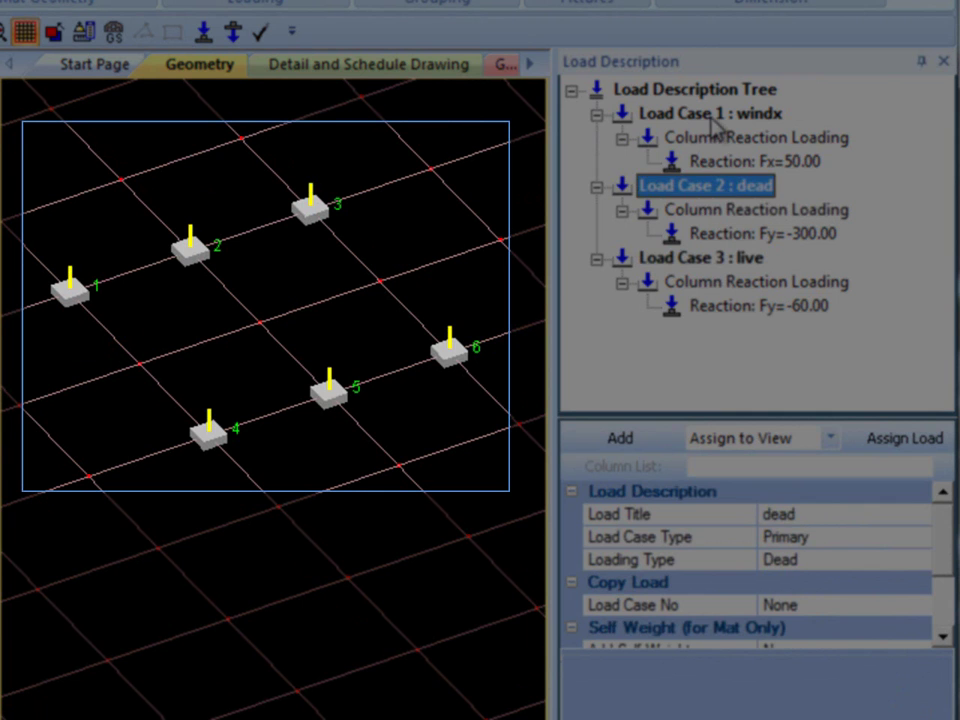
left_click(712, 116)
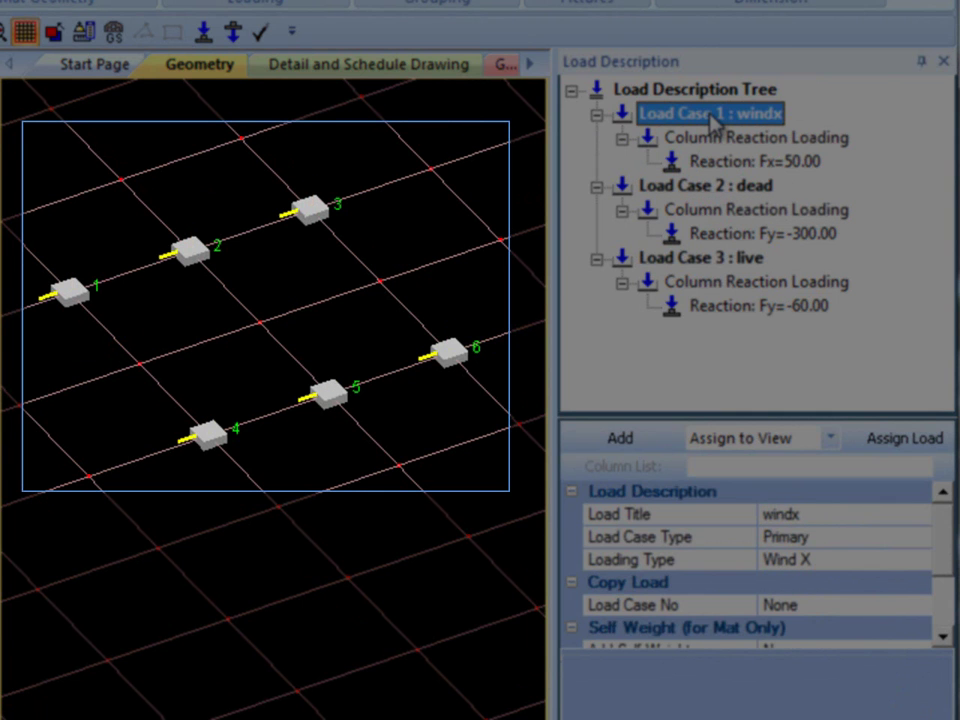
left_click(722, 188)
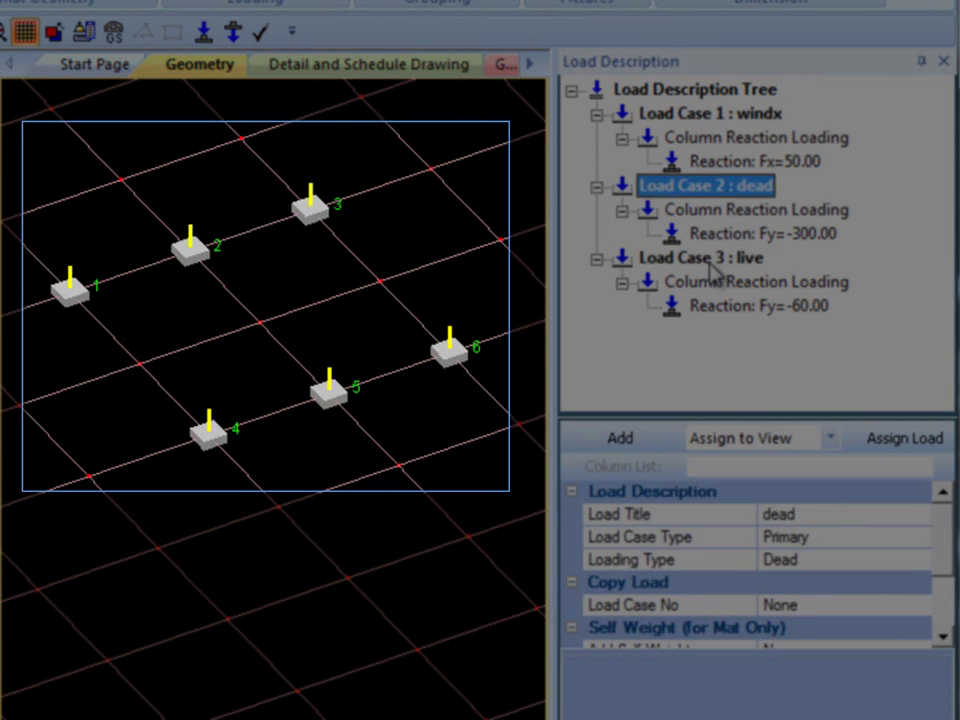
left_click(712, 262)
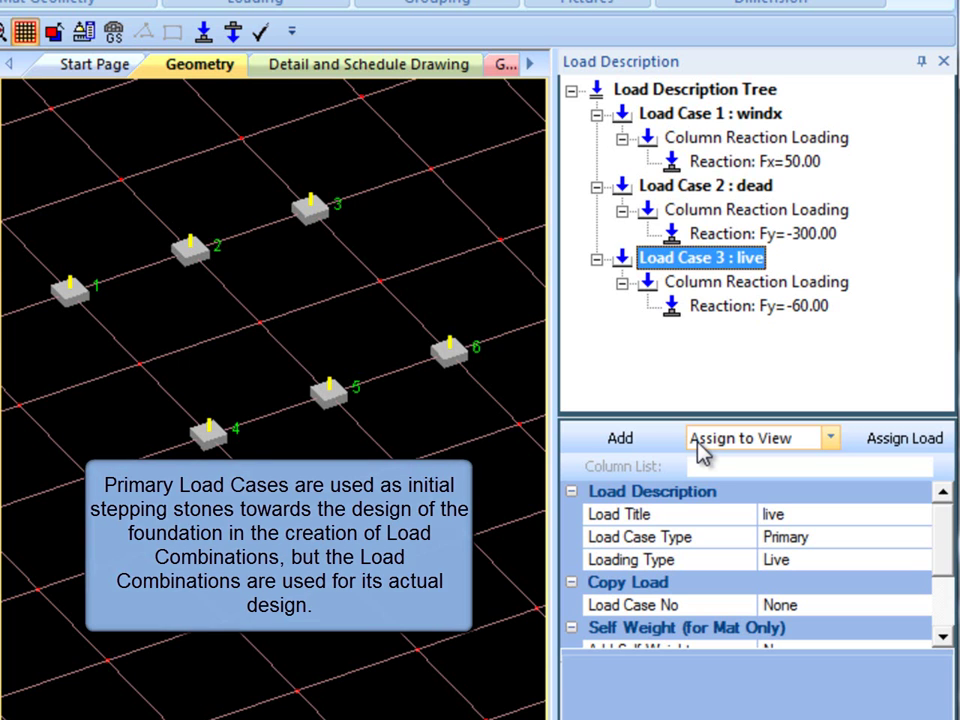
key("Down")
key("Down")
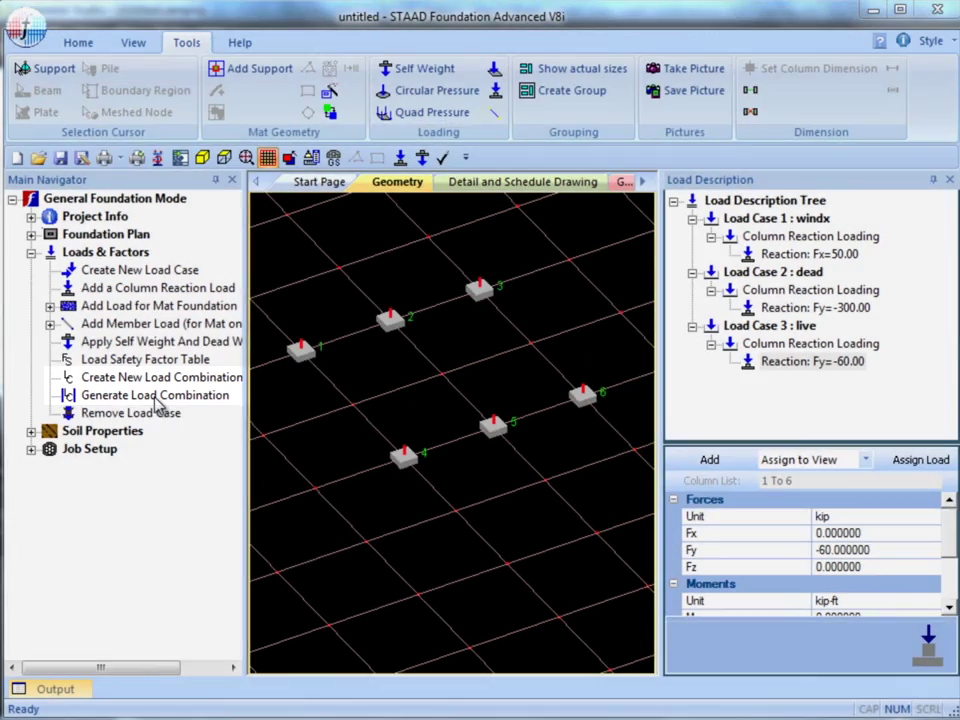
Step: Generate ASCE 7-05 service (from 101) and ultimate (from 201) load combinations
left_click(155, 398)
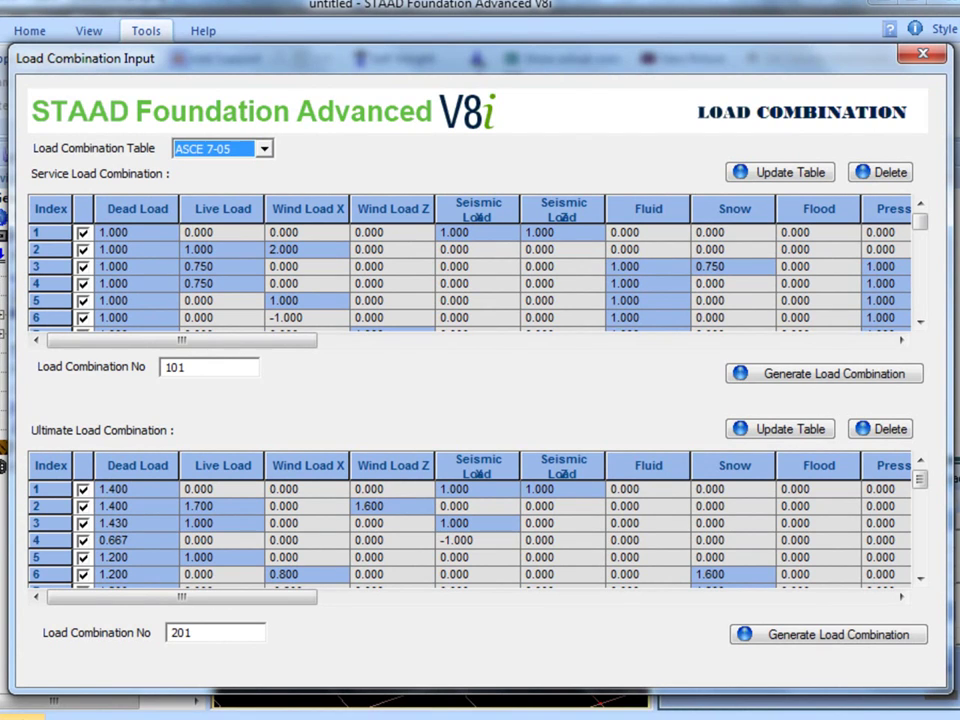
left_click(265, 150)
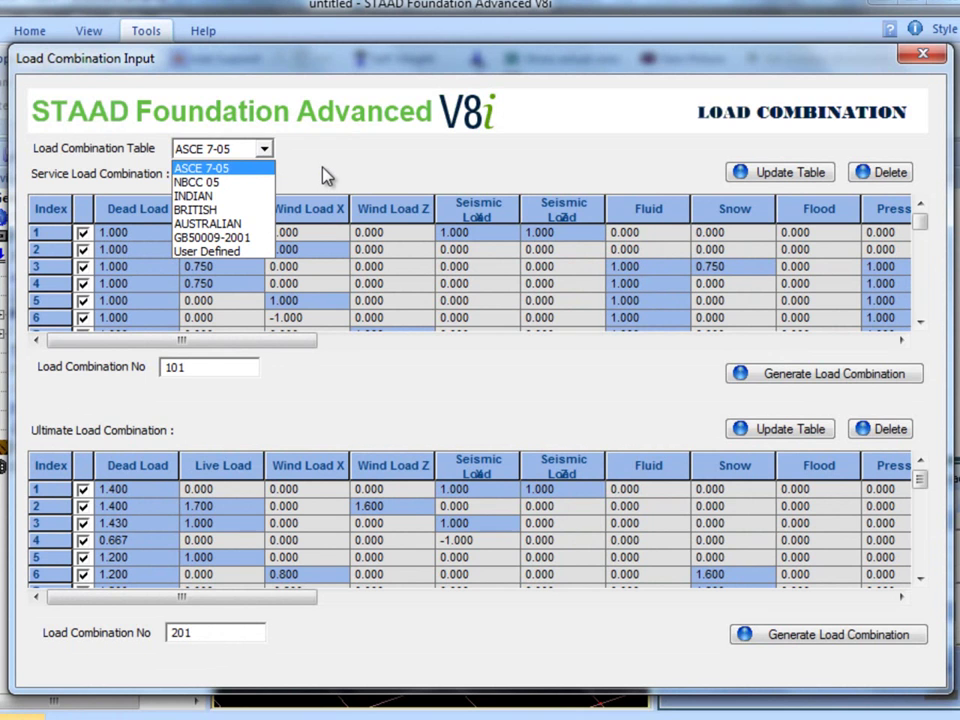
left_click(845, 376)
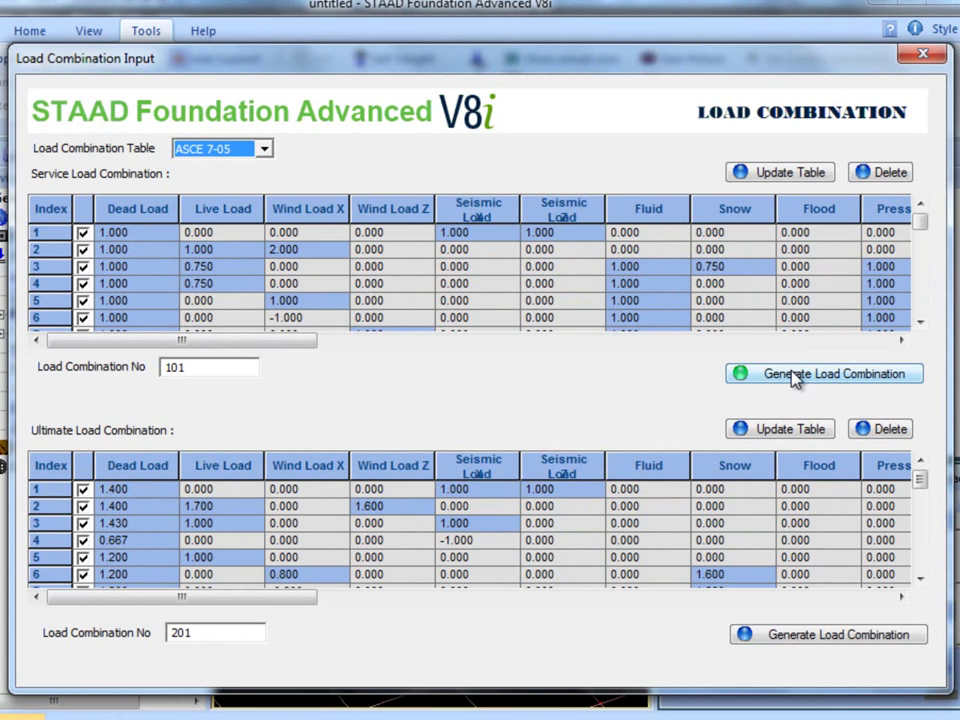
left_click(797, 376)
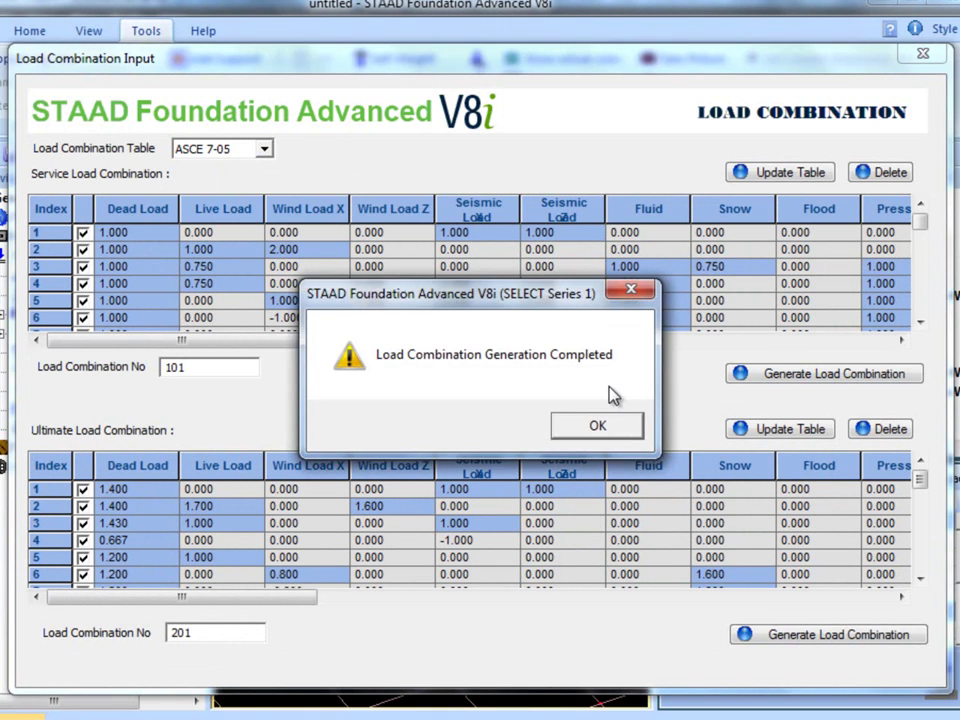
left_click(622, 432)
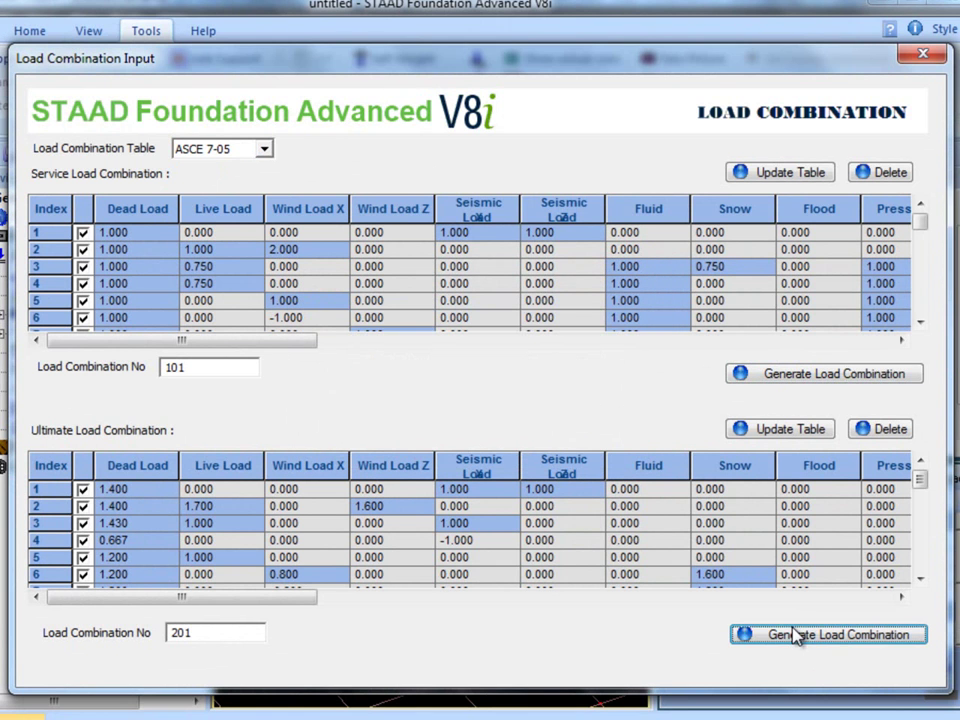
left_click(797, 636)
Step: Dismiss the generation message and expand Job Setup in the Main Navigator
left_click(604, 424)
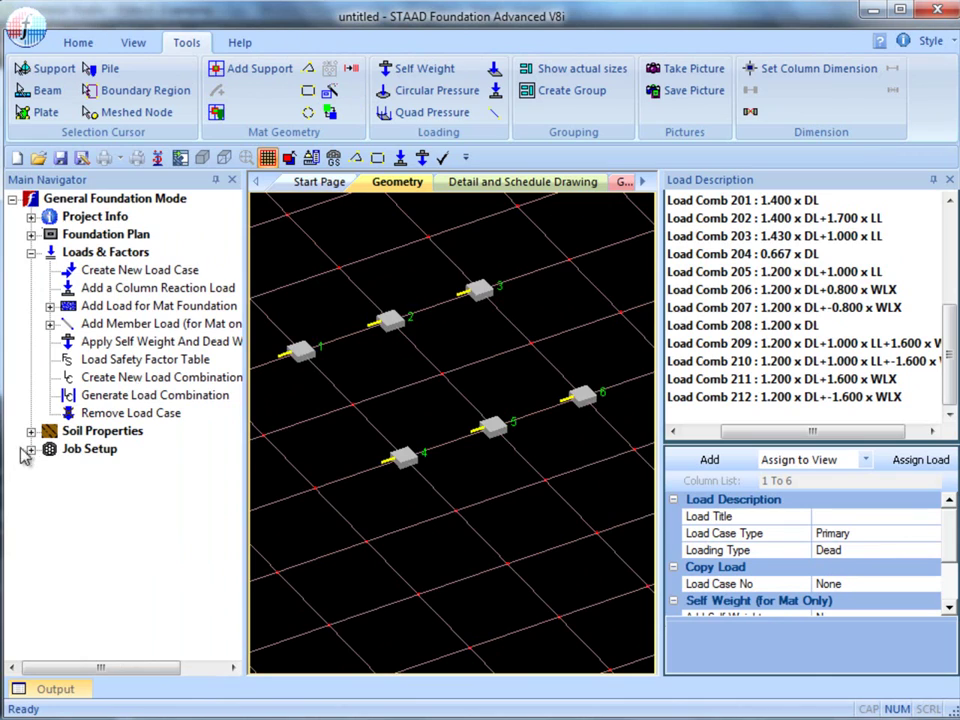
left_click(30, 450)
Step: Create a new job named iso1
left_click(100, 468)
left_click(865, 85)
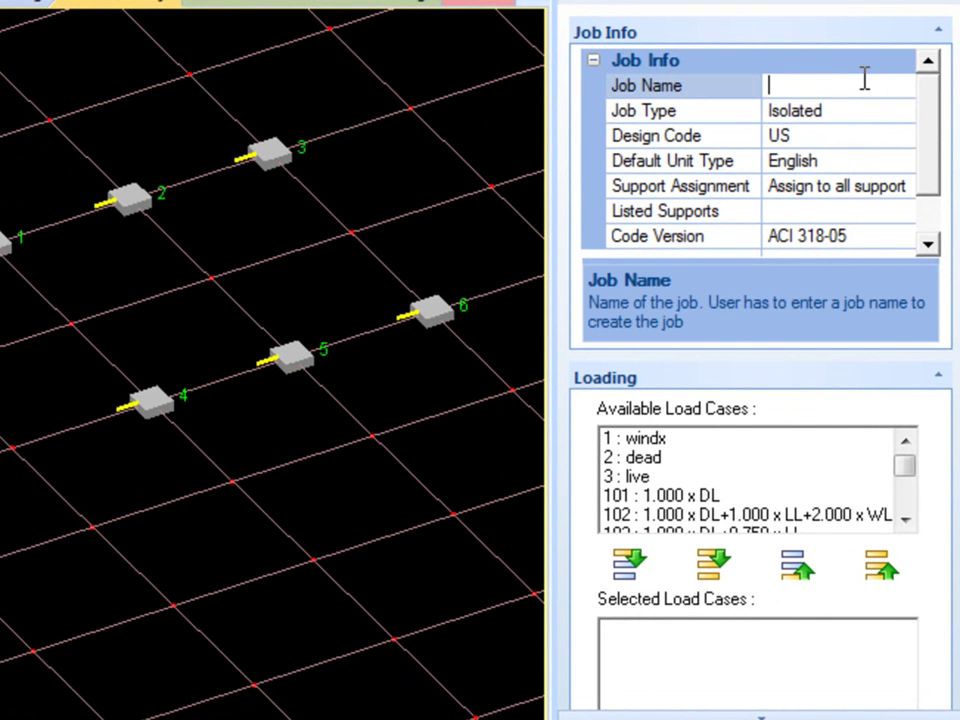
type("iso1")
left_click(775, 713)
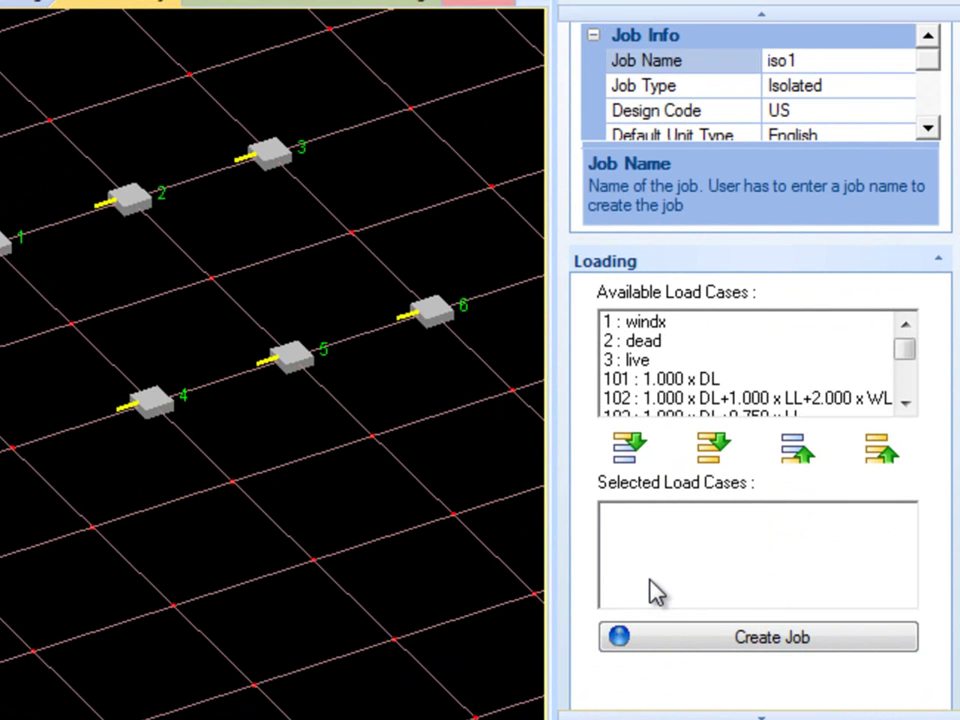
Step: Include only the generated load combinations in the job, leaving out windx, dead and live
left_click(716, 450)
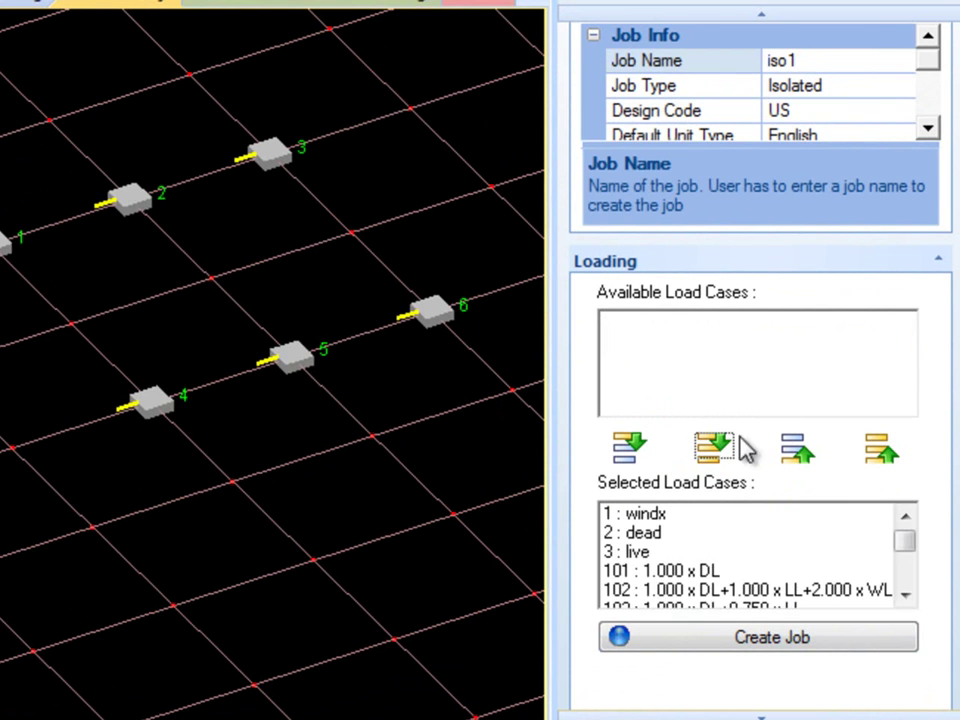
left_click(651, 518)
left_click(654, 549, "shift")
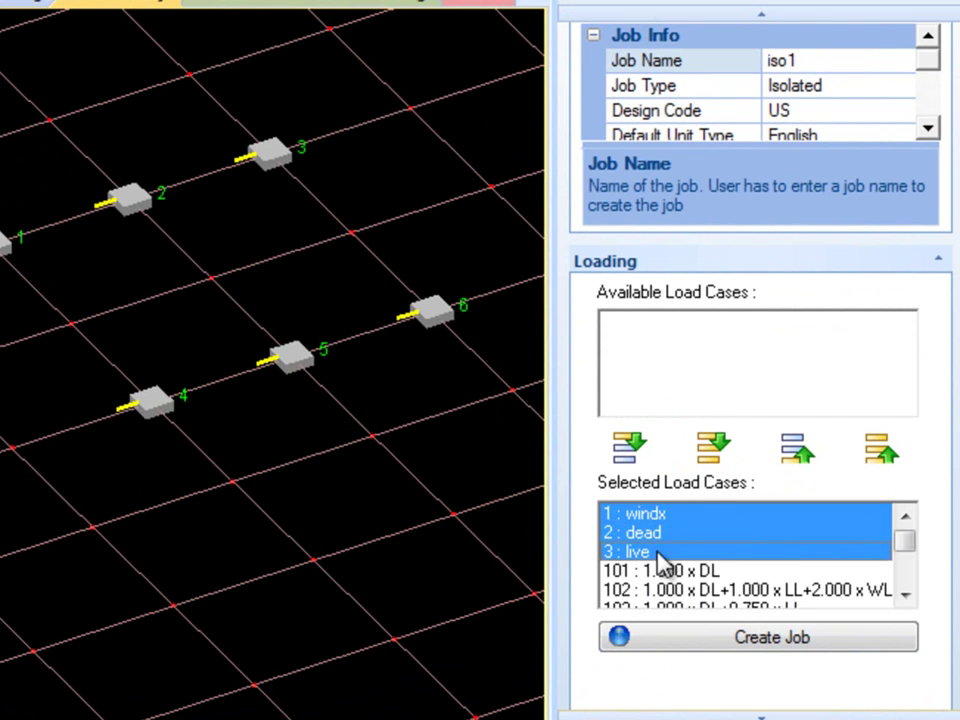
left_click(796, 451)
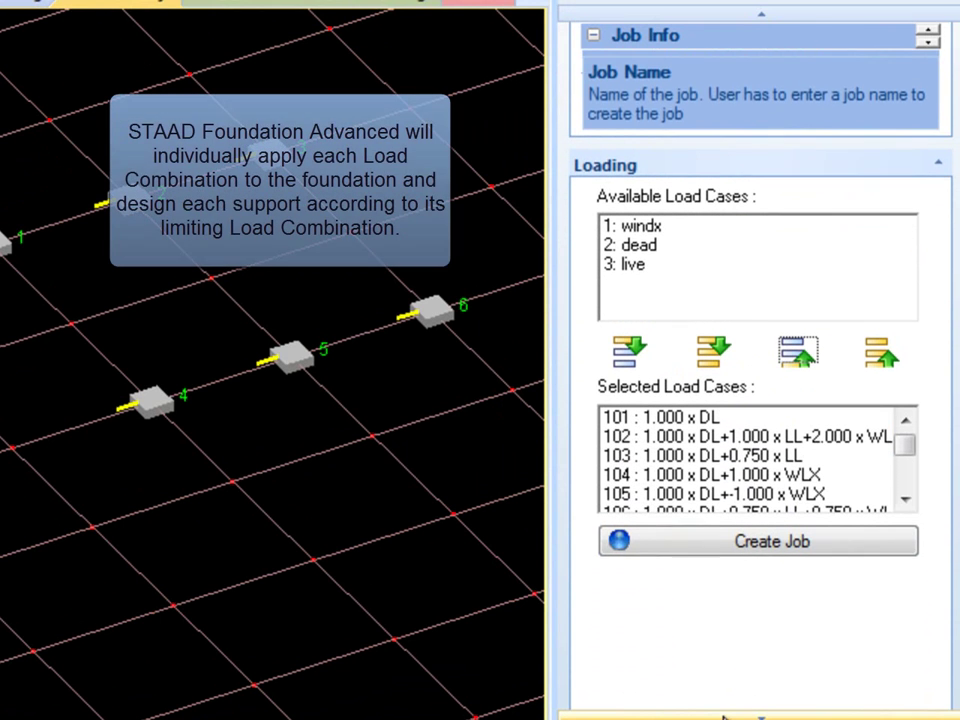